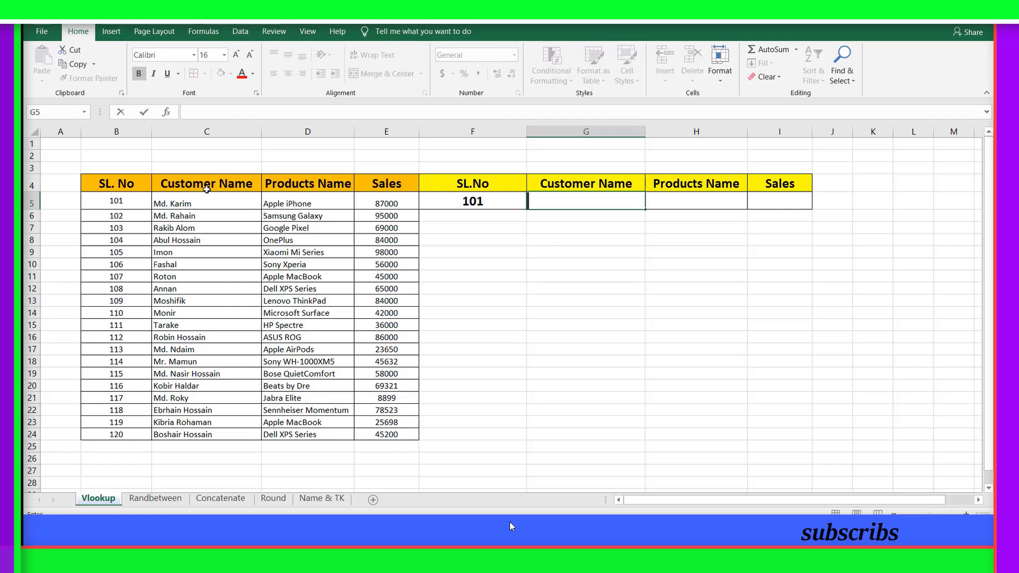
- Enter =VLOOKUP(F5,B5:C24,2) in G5 to look up the customer name for the serial number in F5
left_click(573, 201)
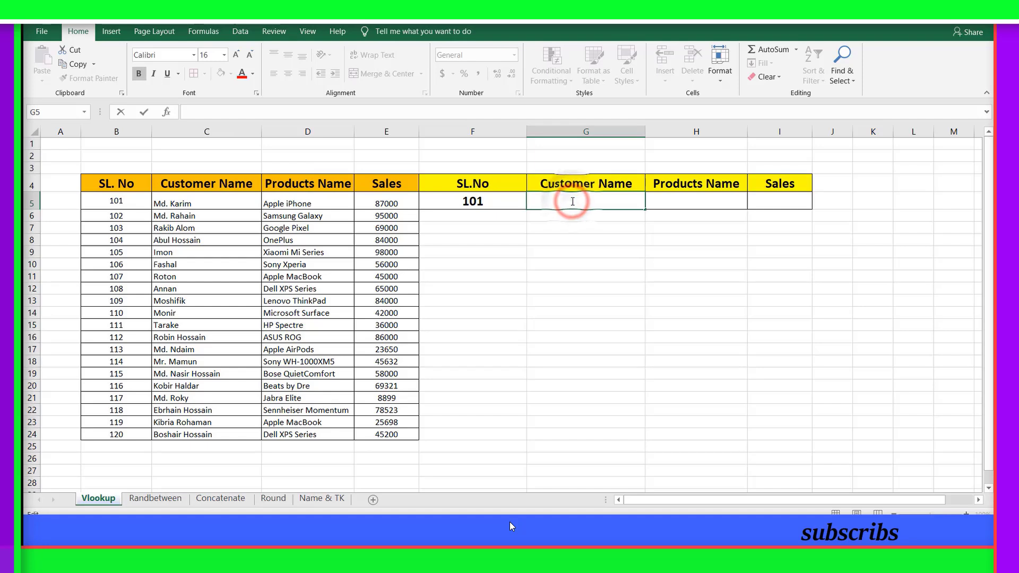
type("=")
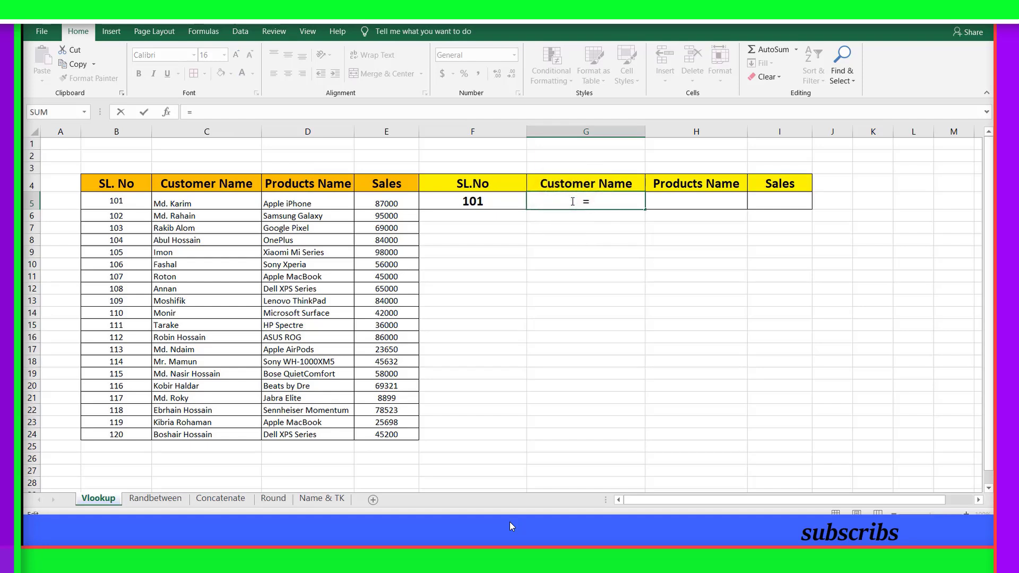
type("vlooku")
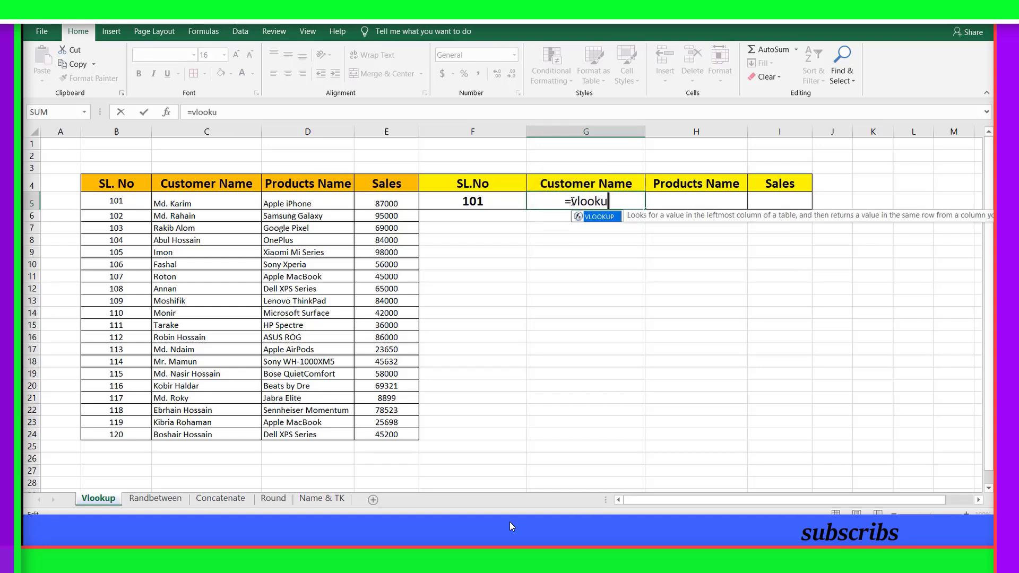
type("p(")
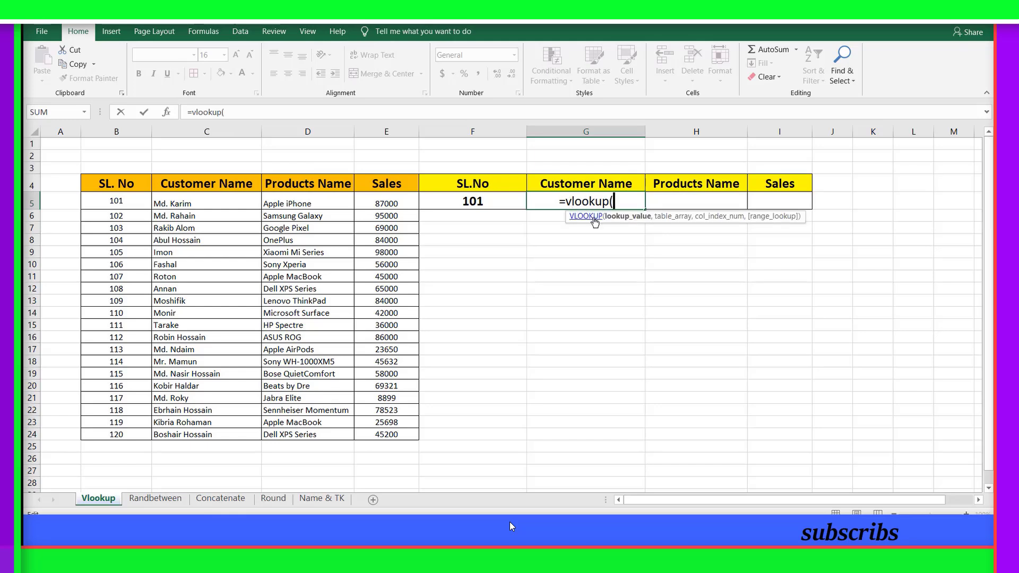
left_click(495, 207)
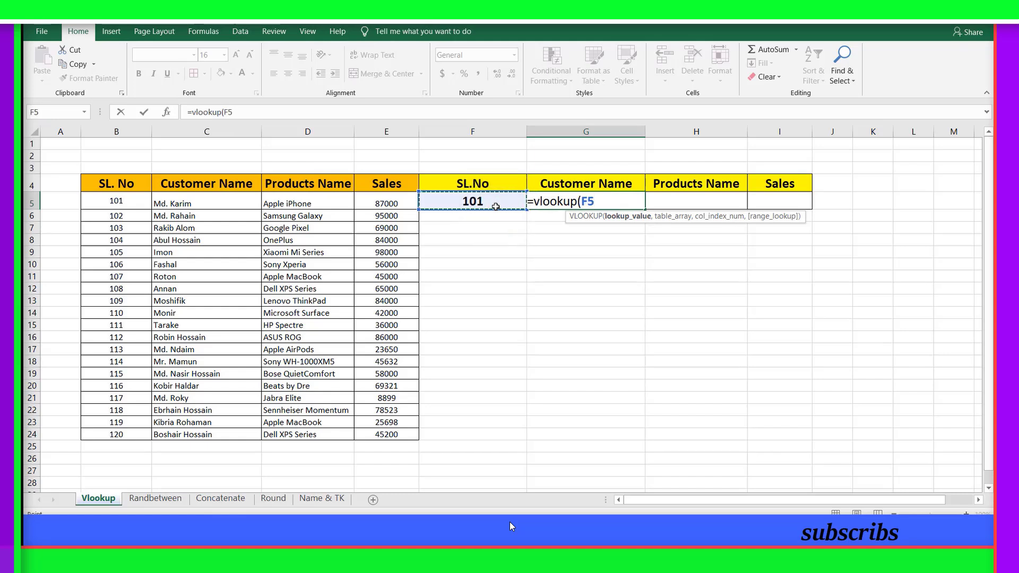
type(",")
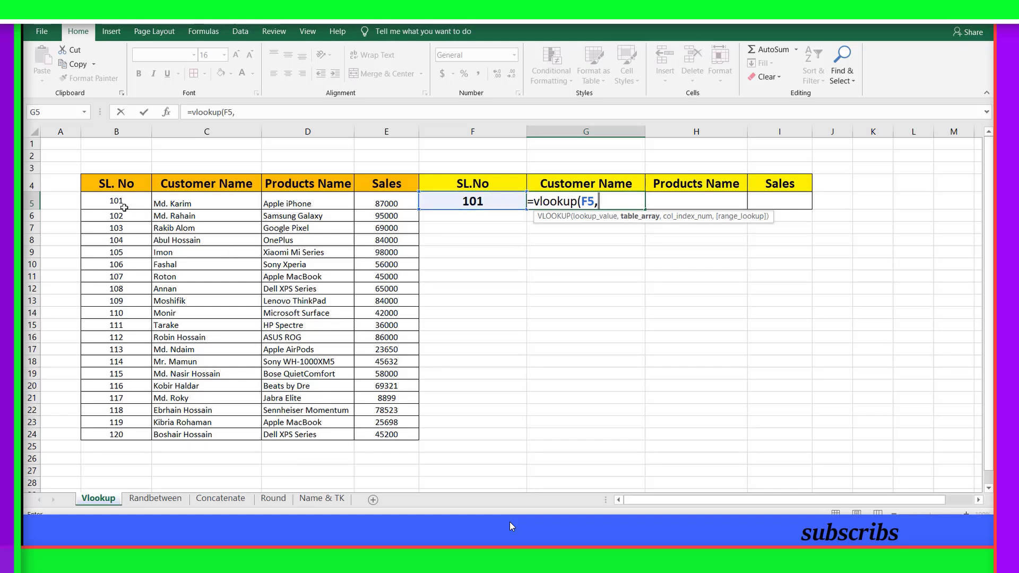
left_click_drag(124, 207, 179, 436)
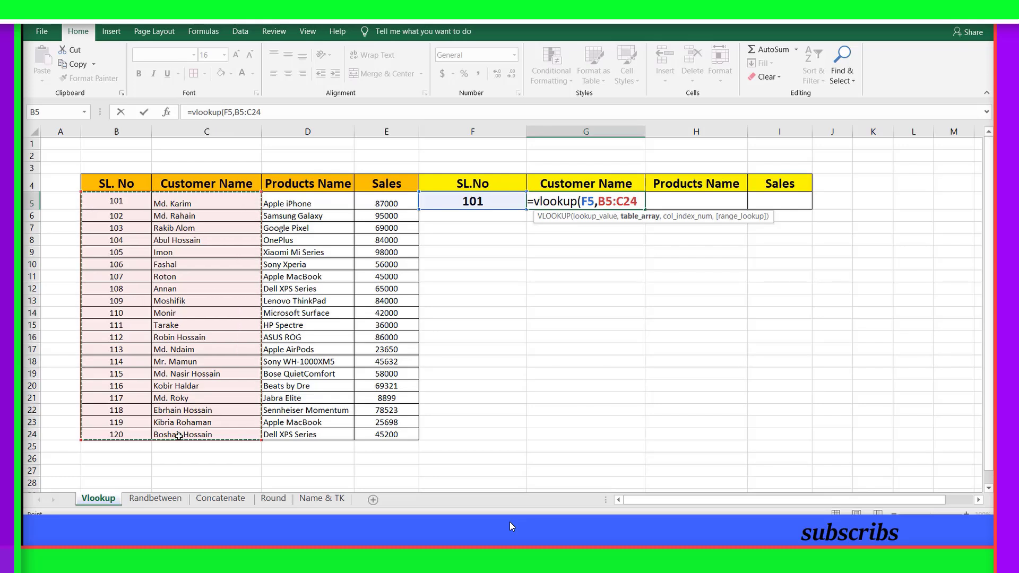
type(",")
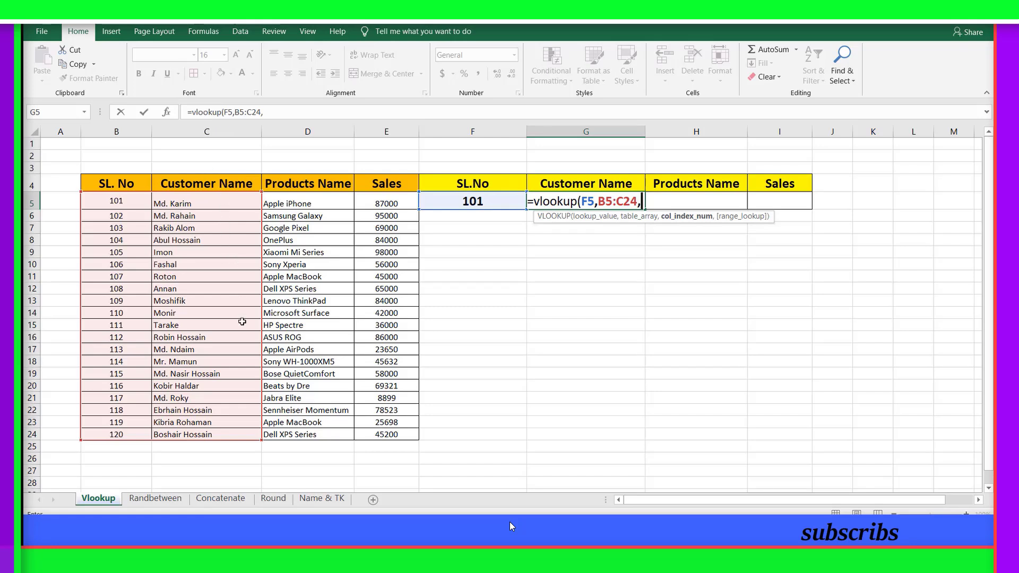
type("2")
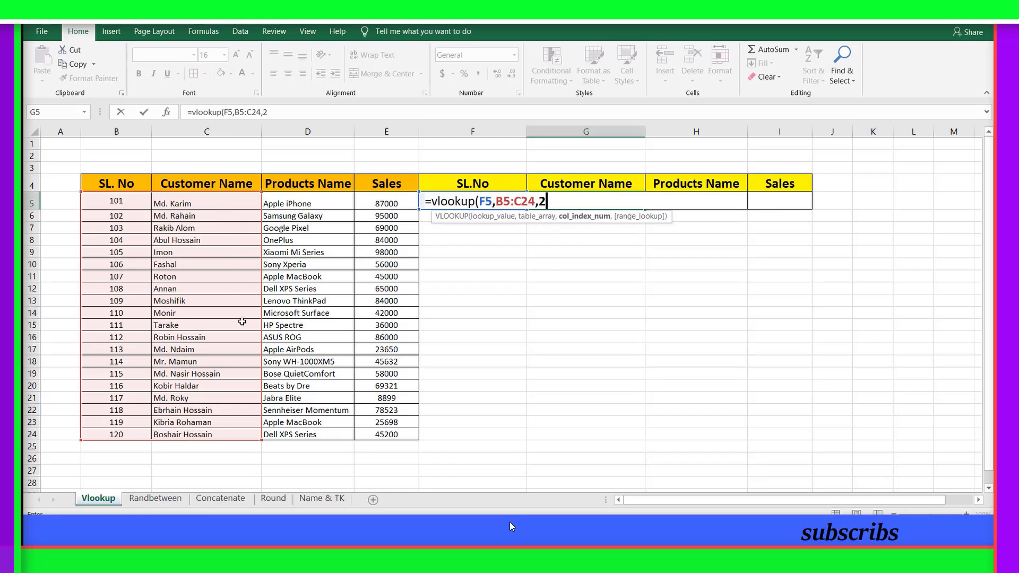
type(")")
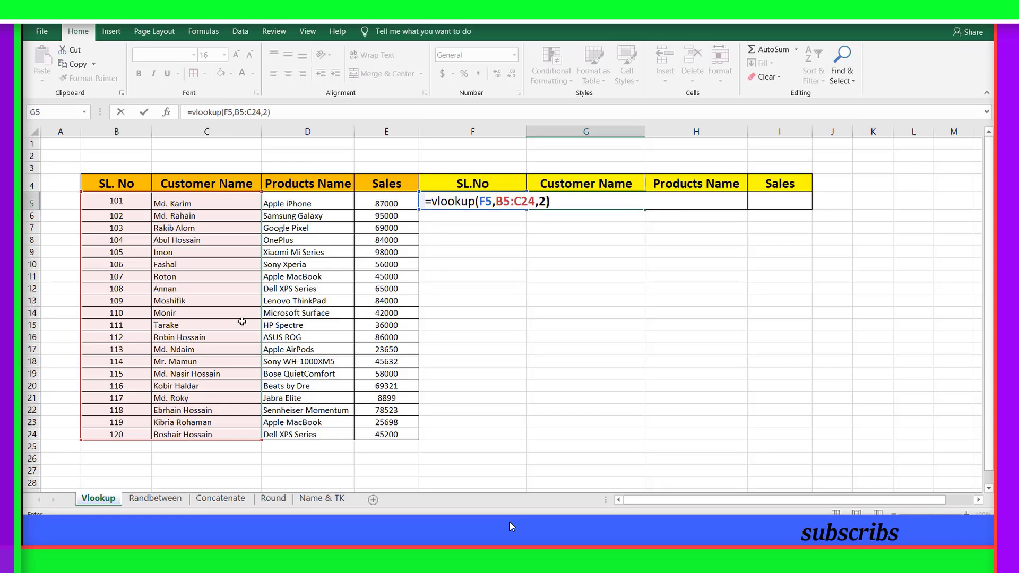
key("Return")
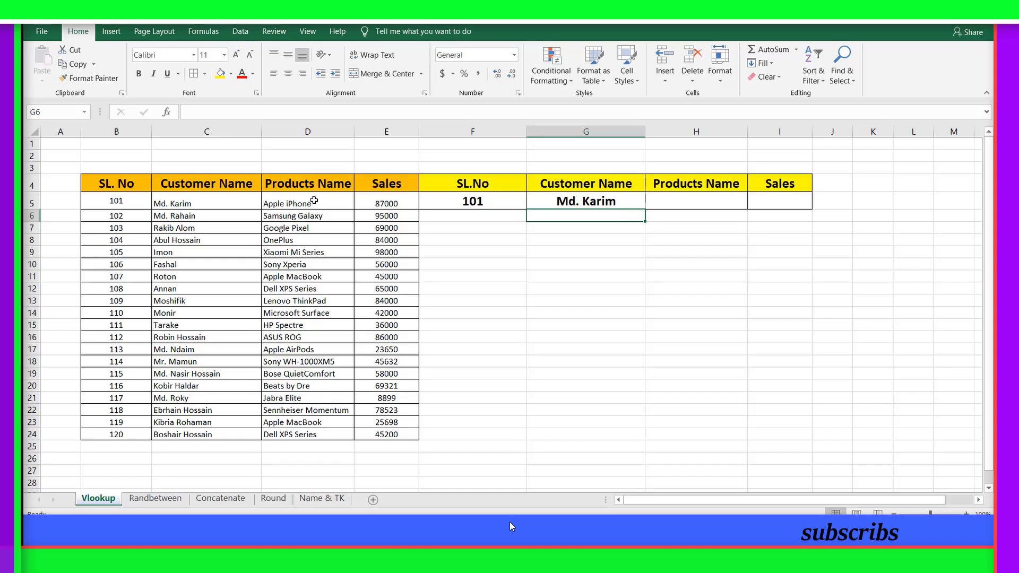
- Enter =VLOOKUP(F5,B5:D24,3) in H5 to look up the product name for the serial number in F5
left_click(673, 200)
type("=")
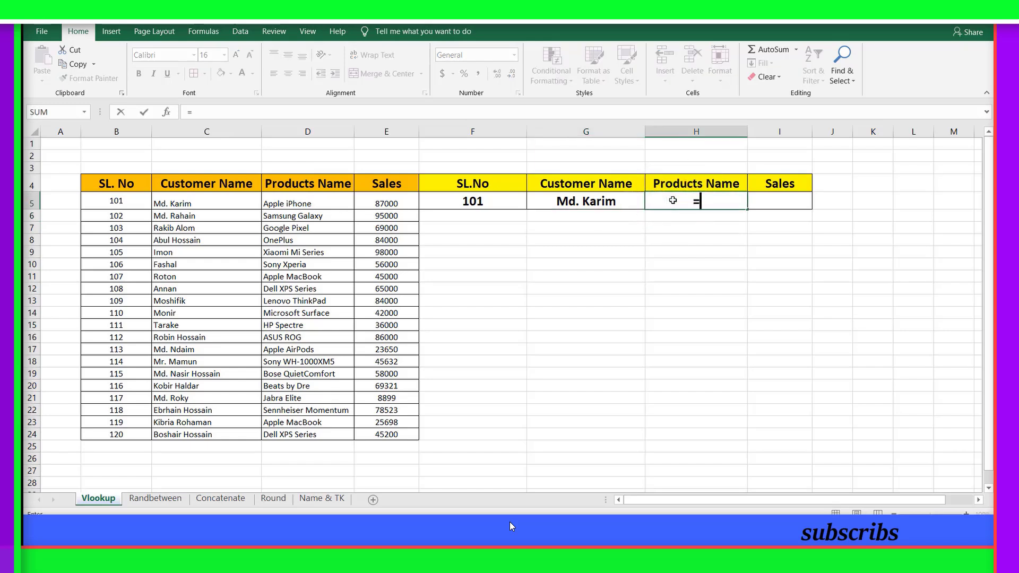
type("vl")
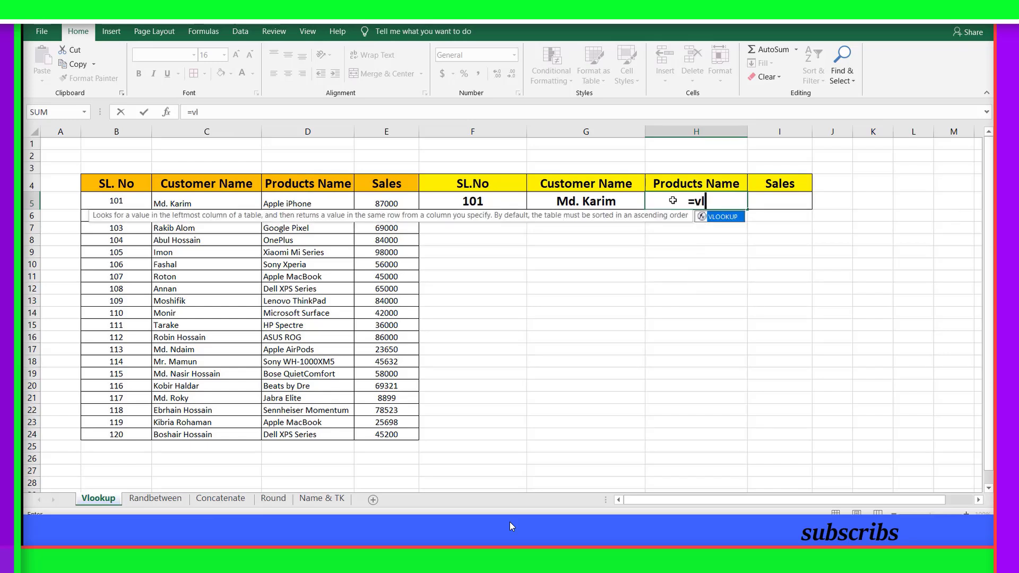
type("ookup")
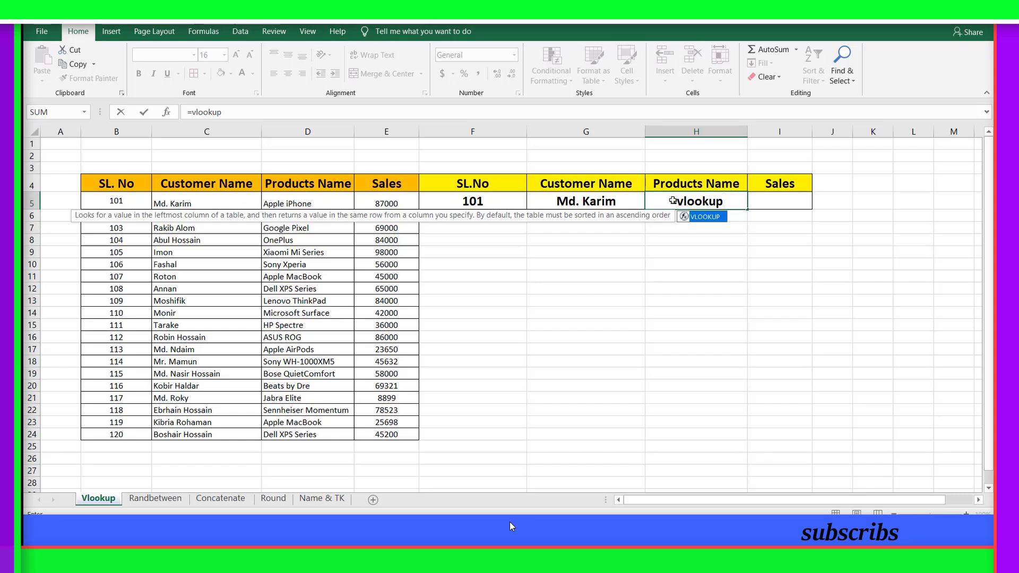
type("(")
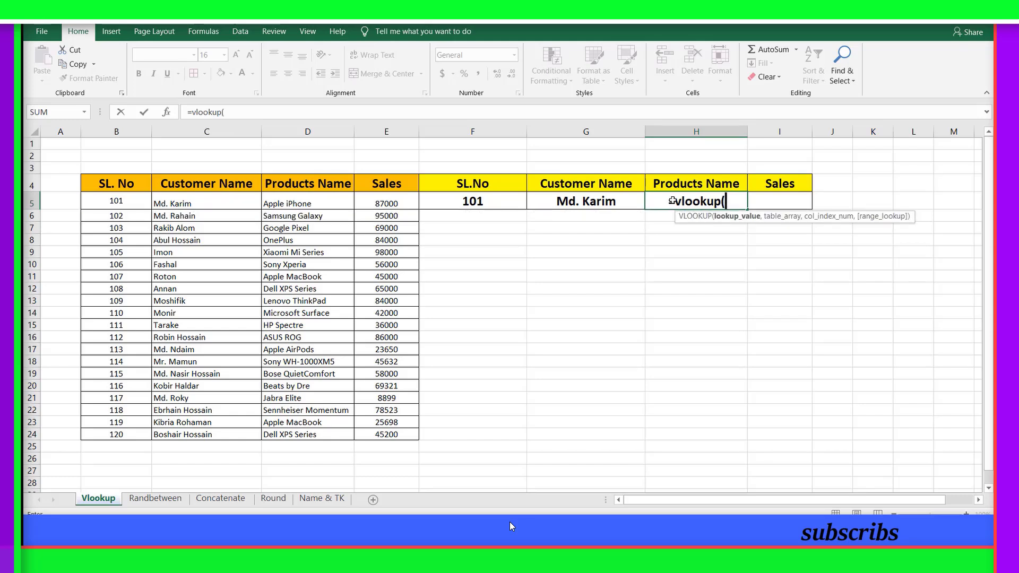
left_click(499, 202)
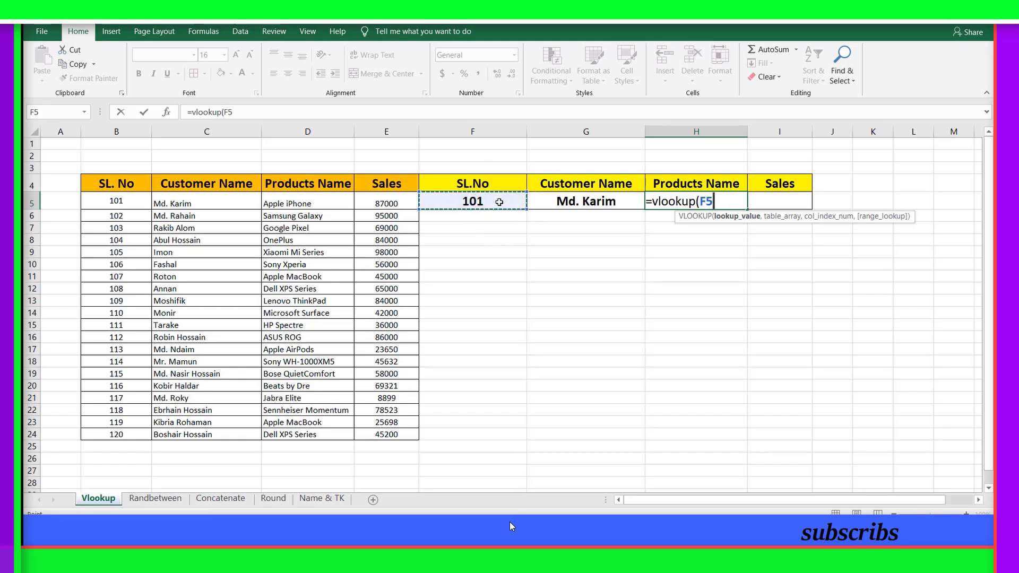
type(",")
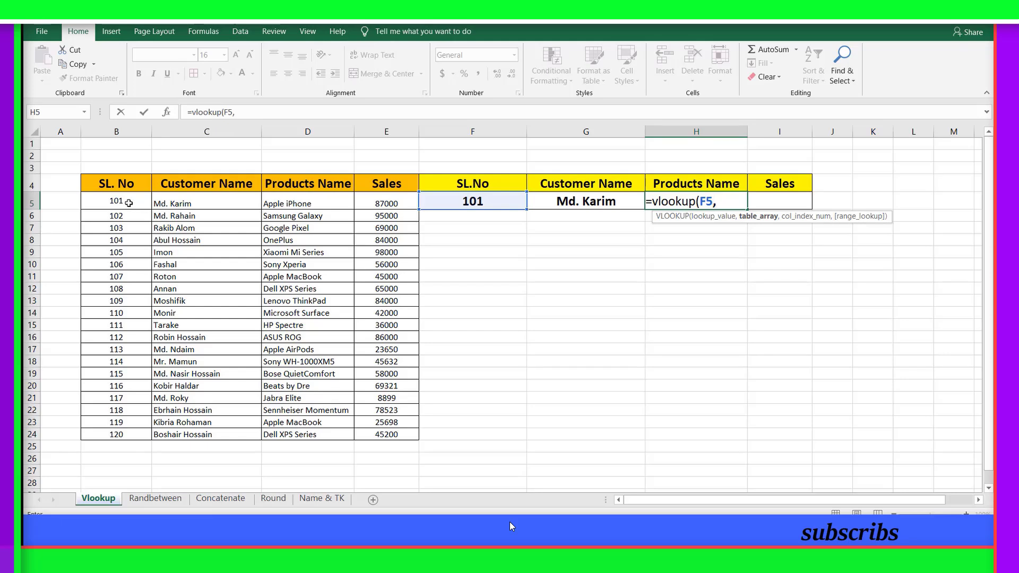
left_click_drag(128, 203, 301, 438)
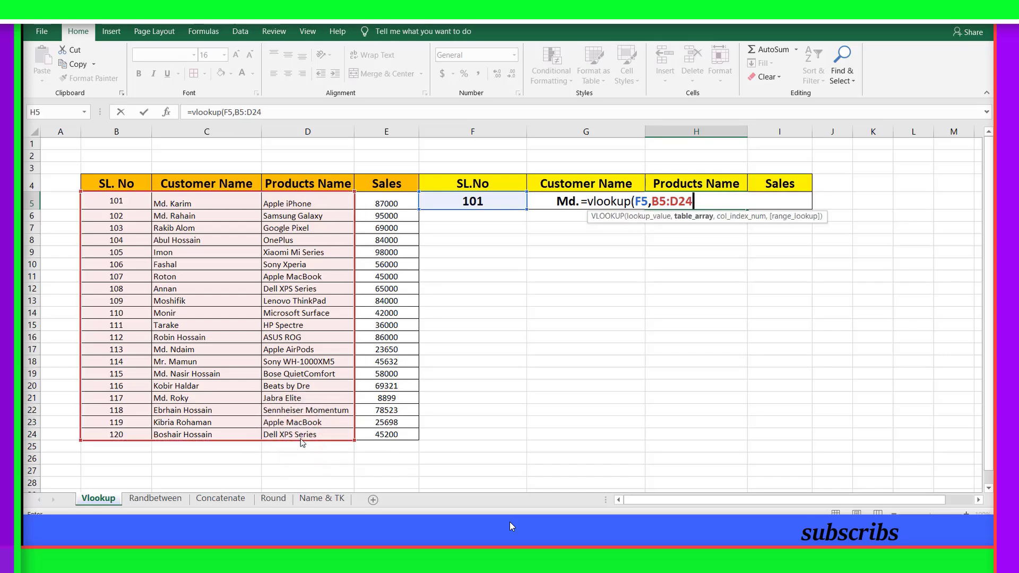
type(",")
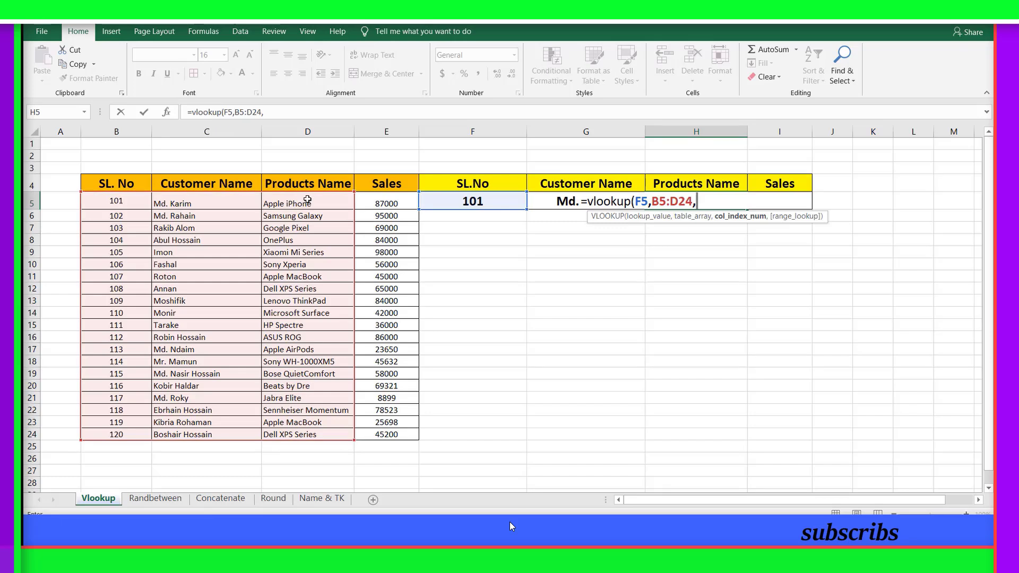
type("3)")
key("Return")
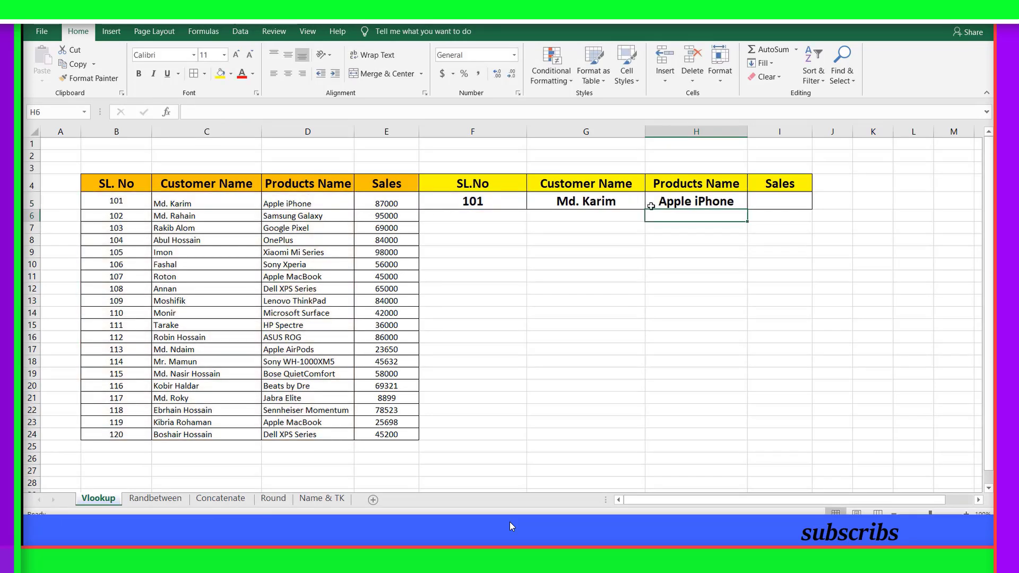
- Enter =VLOOKUP(F5,B5:E24,4) in I5 to look up the sales figure for the serial number in F5
left_click(768, 203)
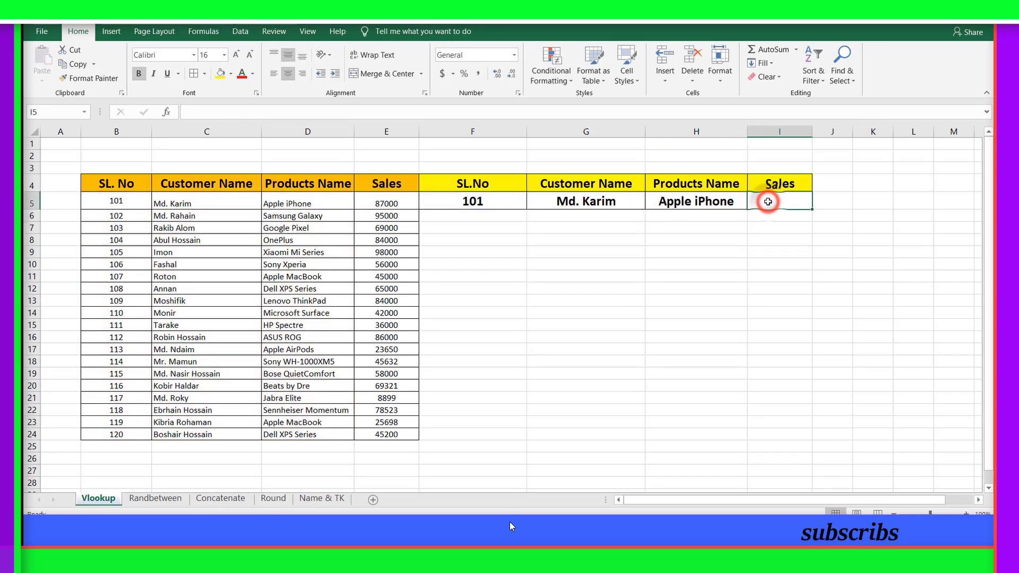
type("=")
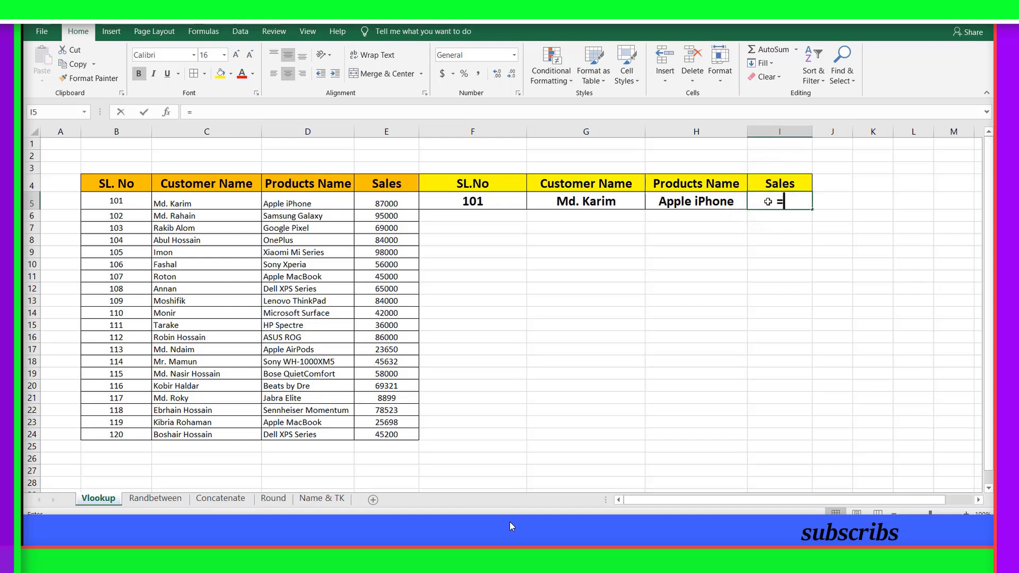
type("vlook")
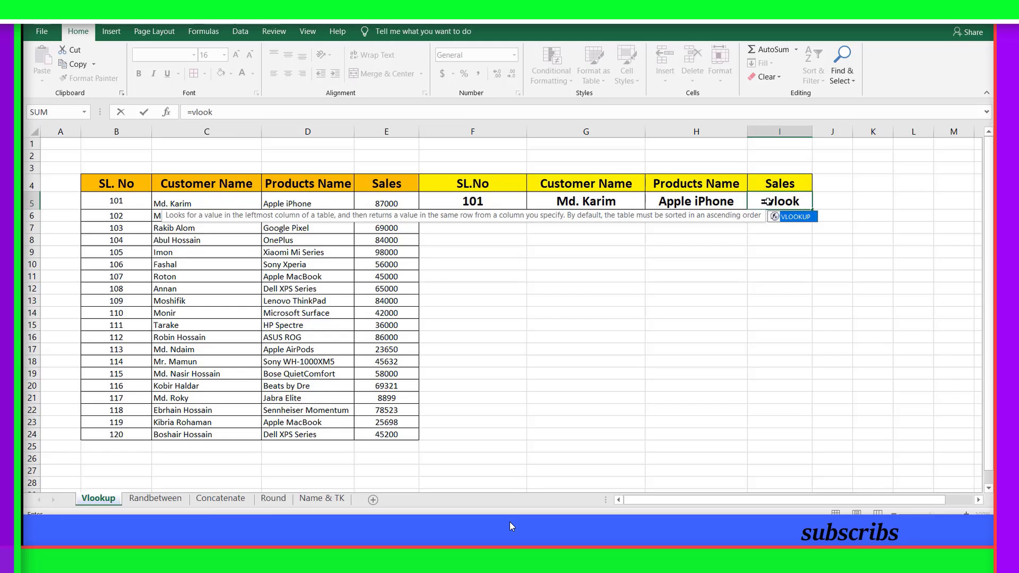
type("up(")
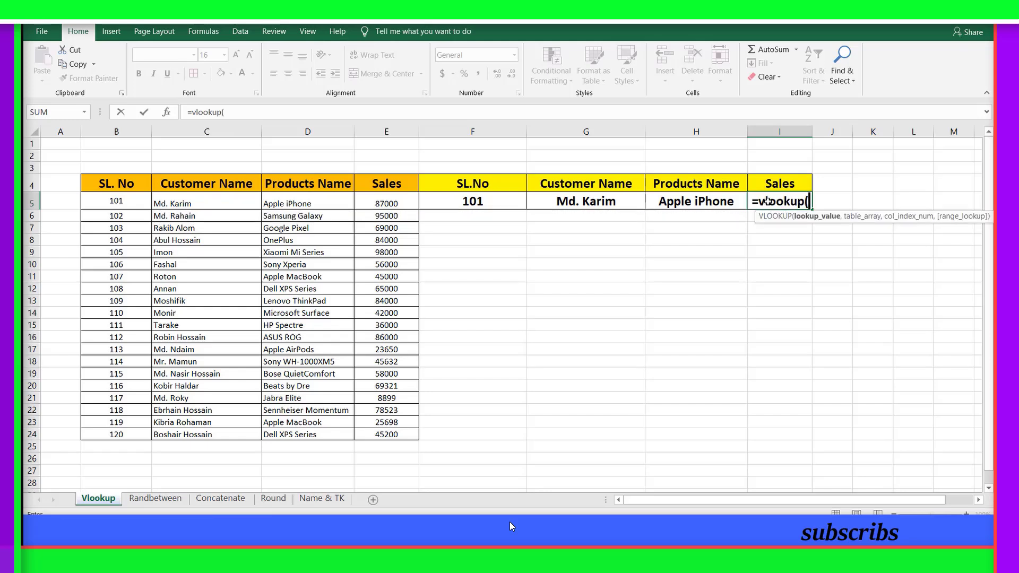
left_click(502, 201)
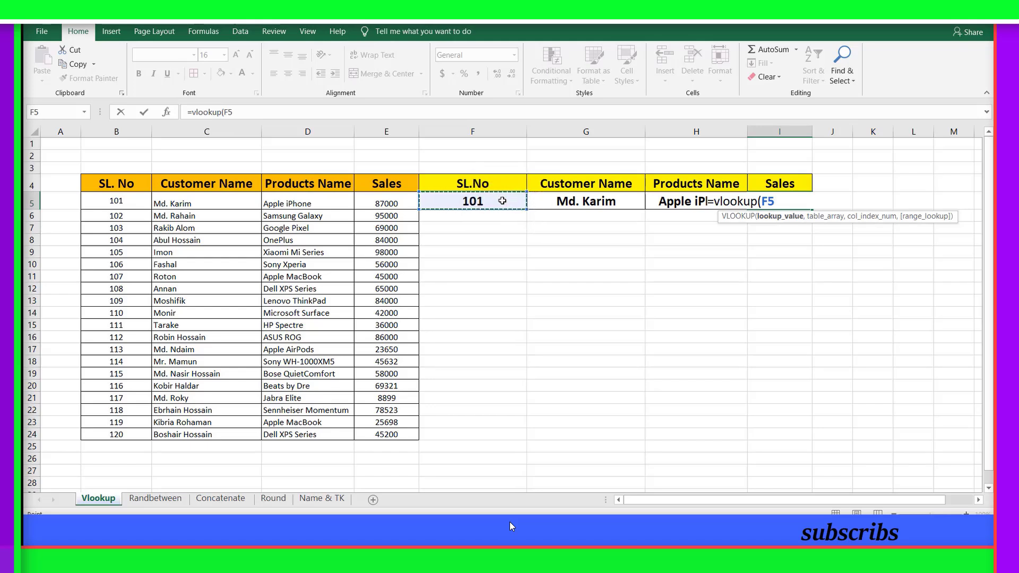
type(",")
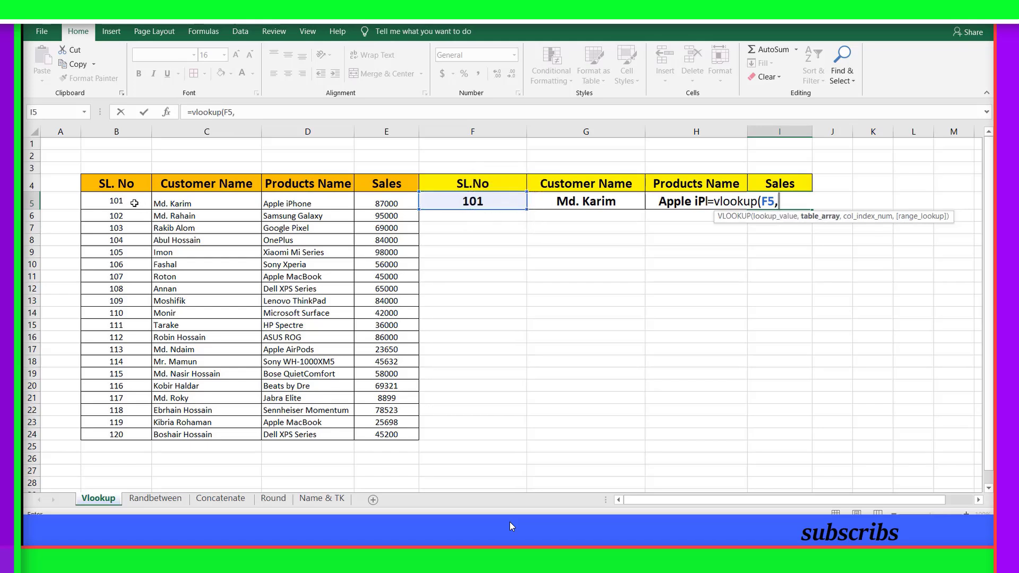
left_click_drag(123, 201, 399, 434)
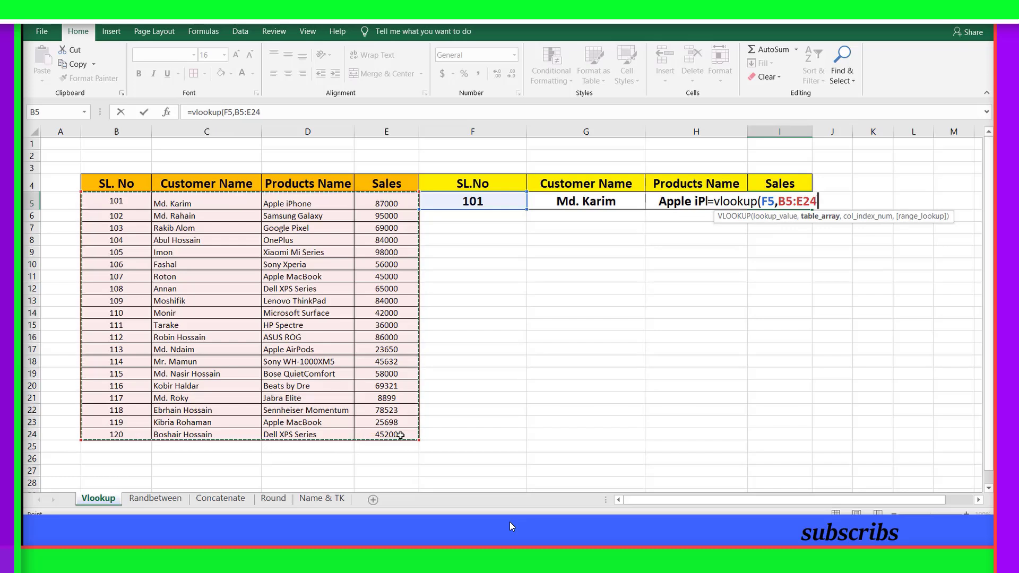
type(",")
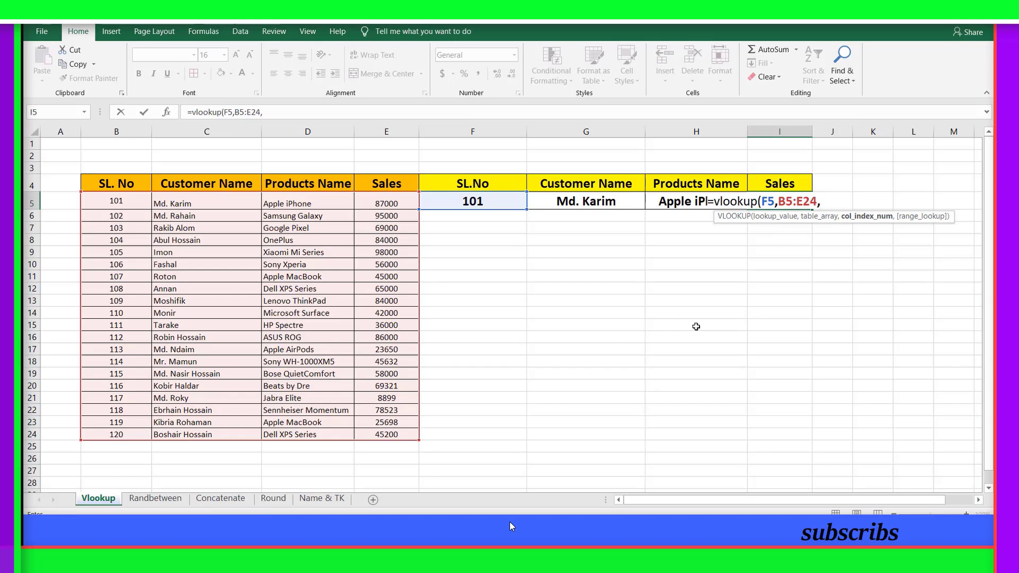
type("4)")
key("Return")
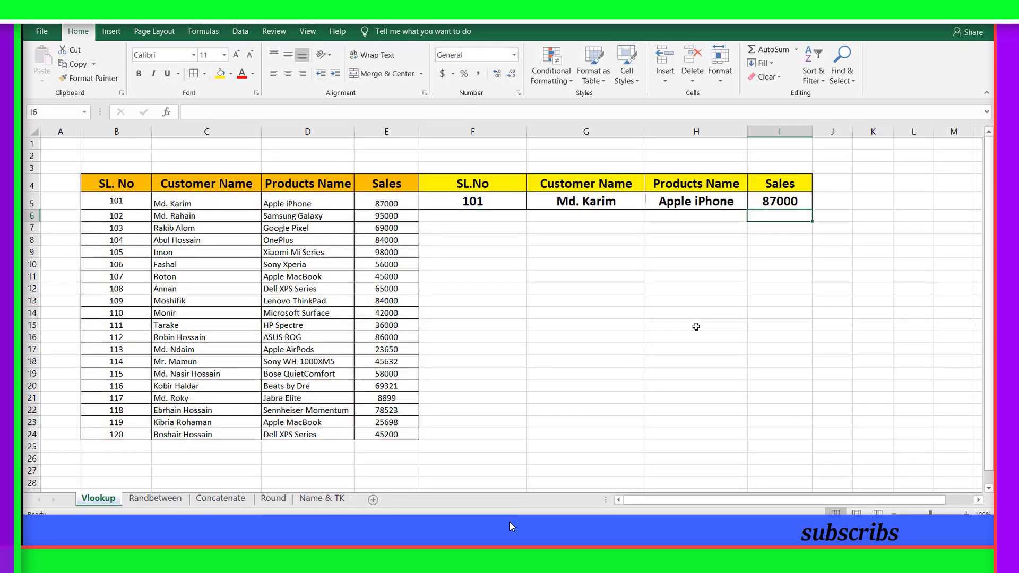
- Change the lookup serial number in F5 to 120
left_click(483, 202)
double_click(484, 201)
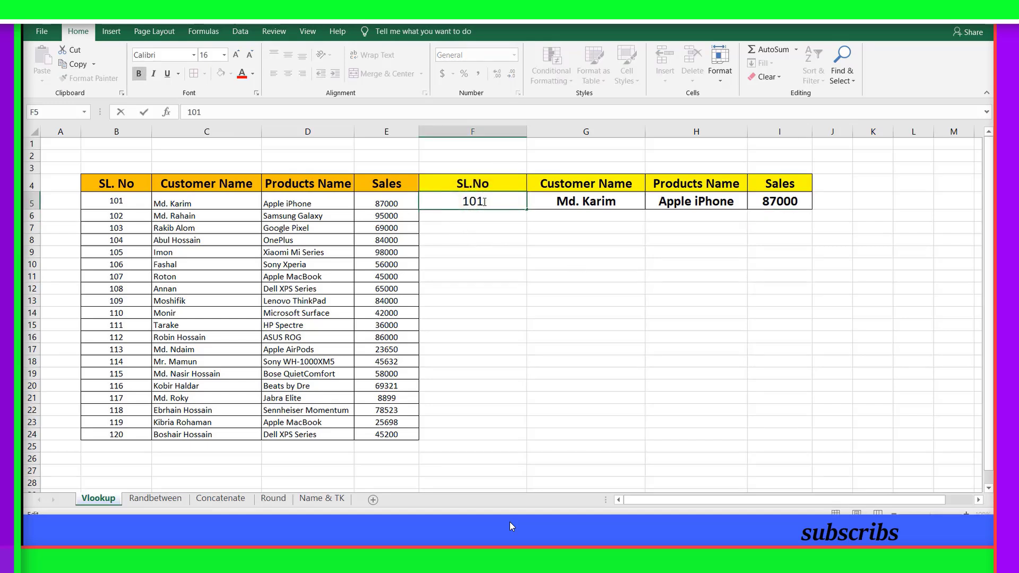
key("BackSpace")
key("BackSpace")
type("20")
key("Return")
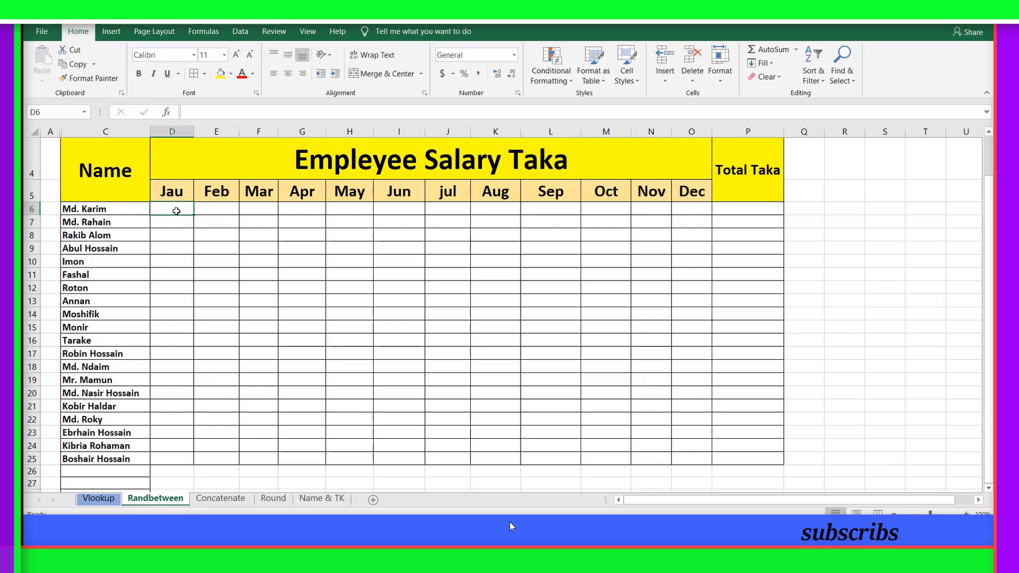
- Enter =RANDBETWEEN(5000,50000) in D6 to generate a random January salary for the first employee
type("=")
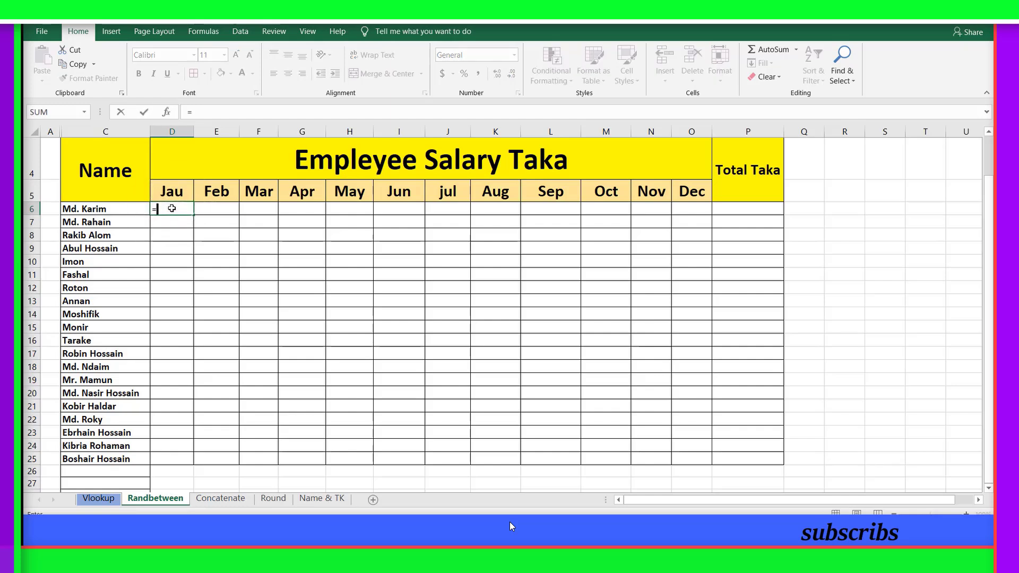
type("r")
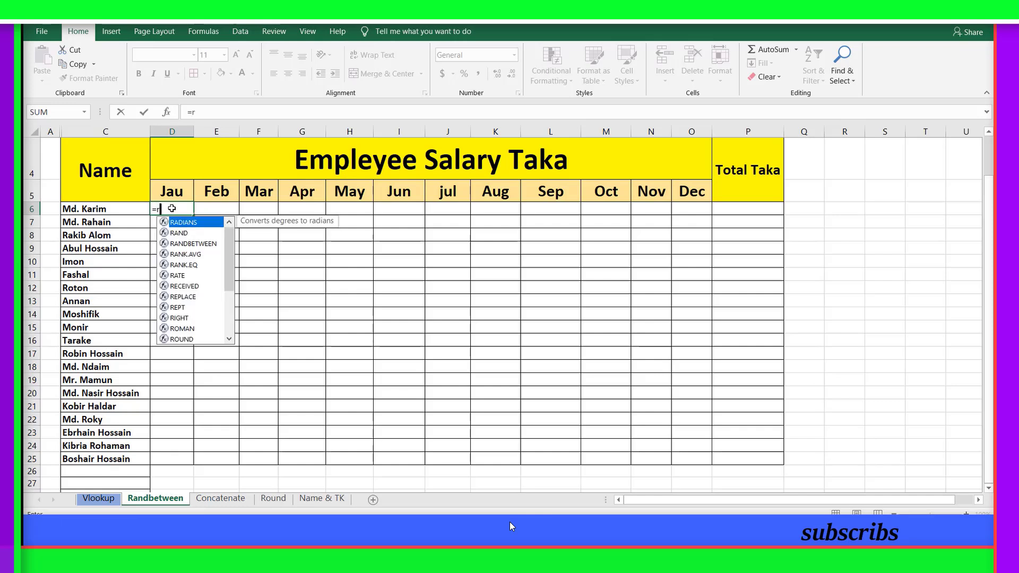
type("and")
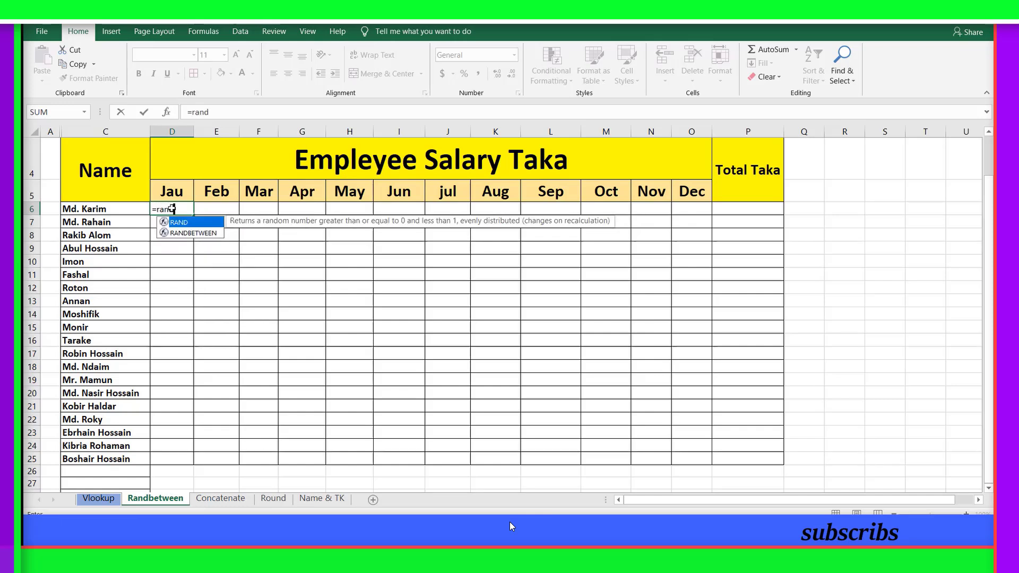
type("b")
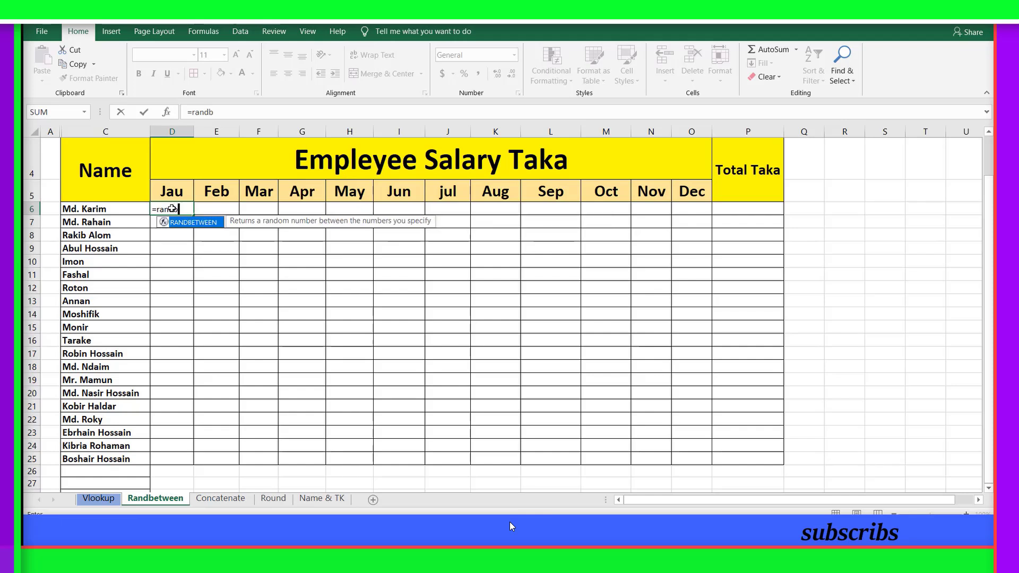
type("etween")
type("k")
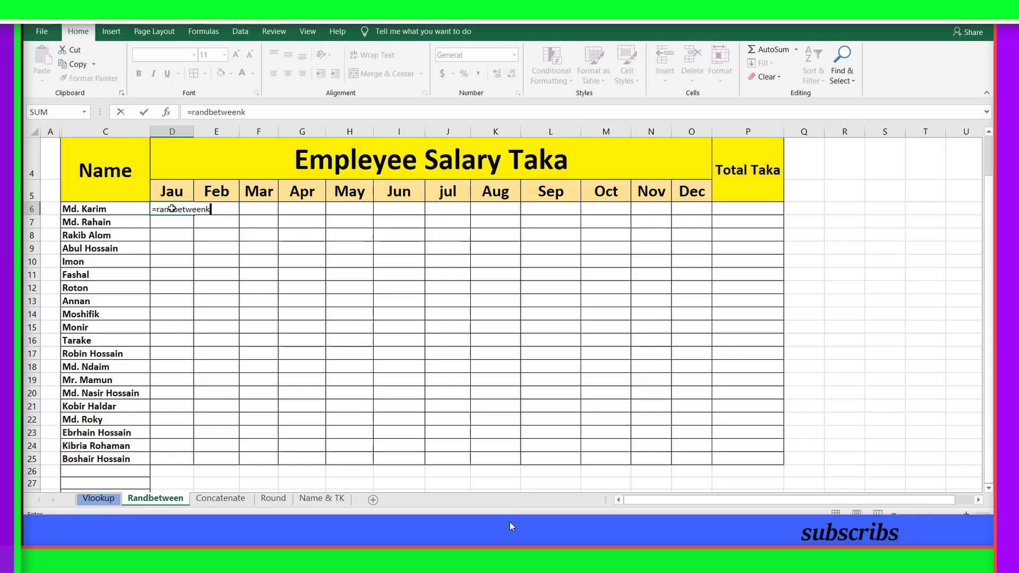
key("BackSpace")
type("(")
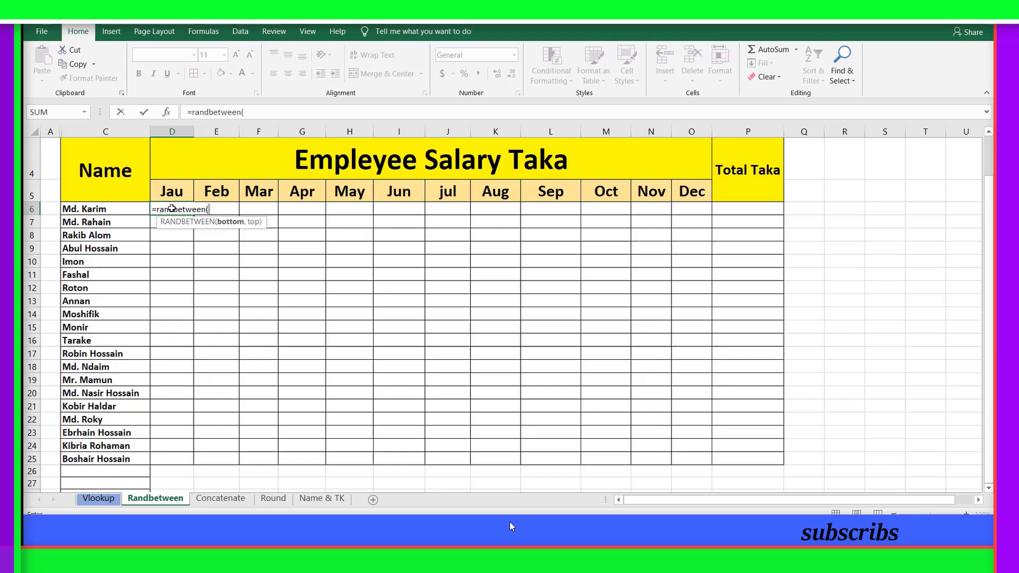
type("5000")
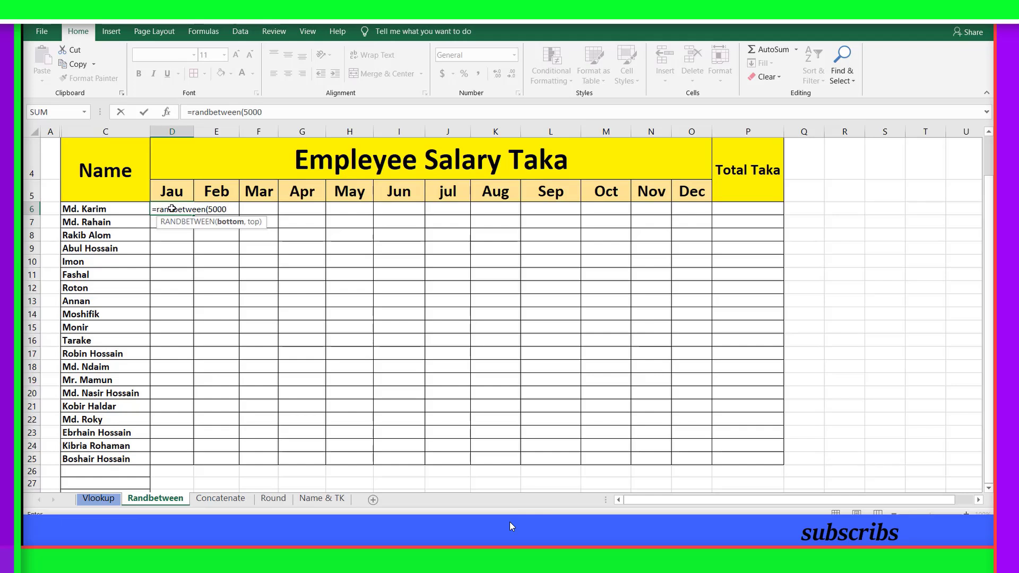
type(",50000")
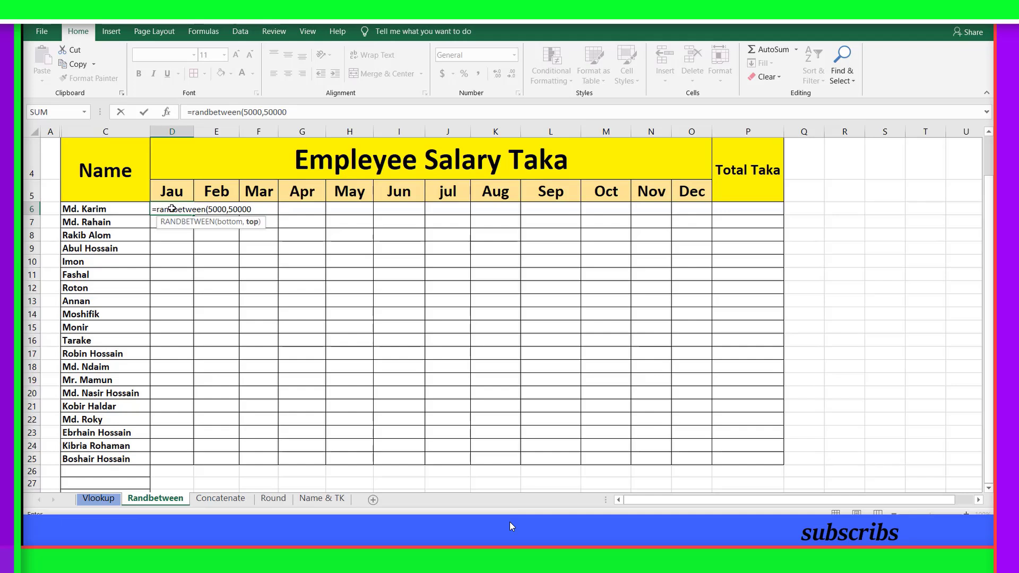
type(")")
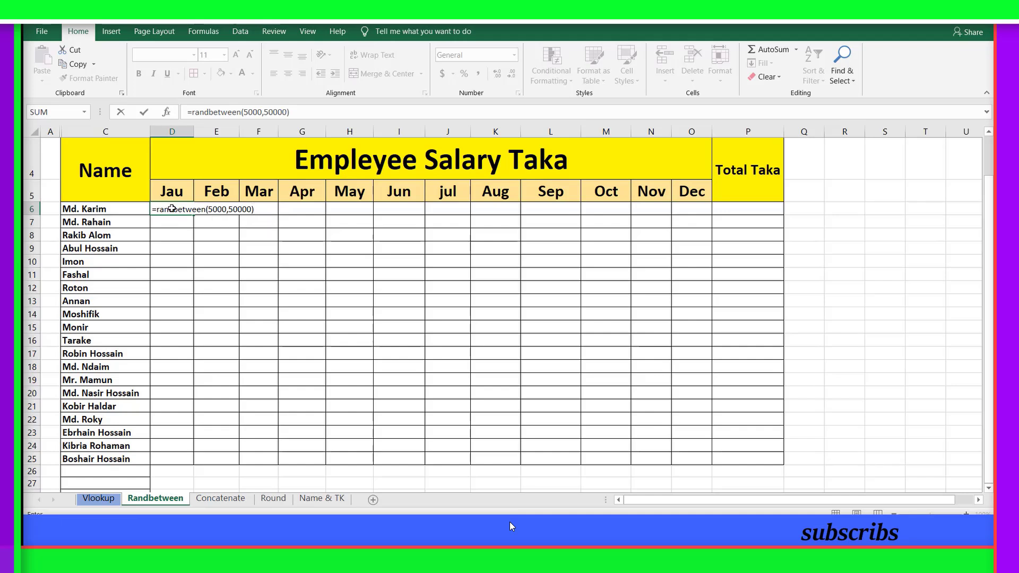
key("Return")
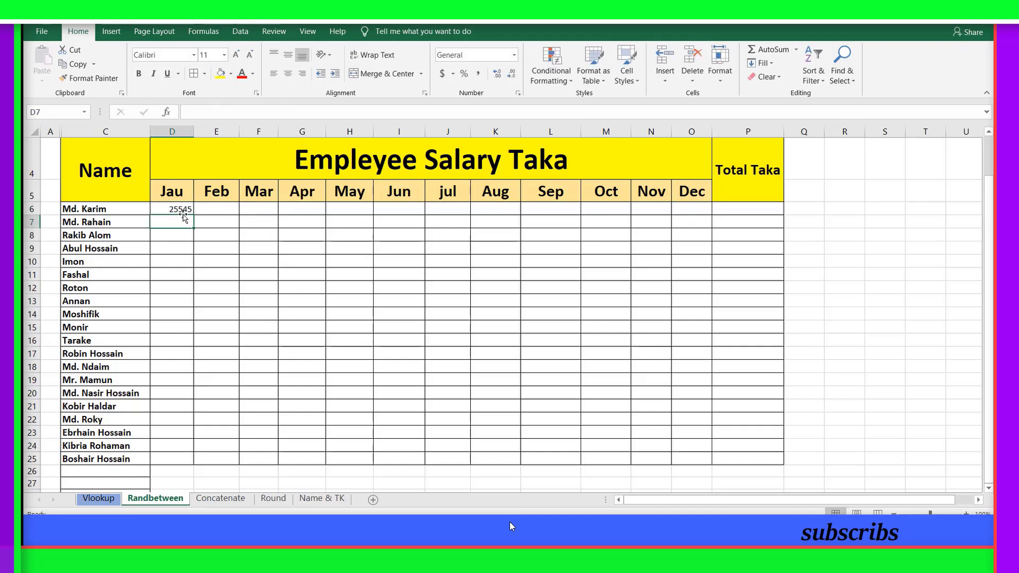
- Copy the RANDBETWEEN formula from D6 across D6:O25 to fill every employee's salary for all twelve months
left_click(173, 208)
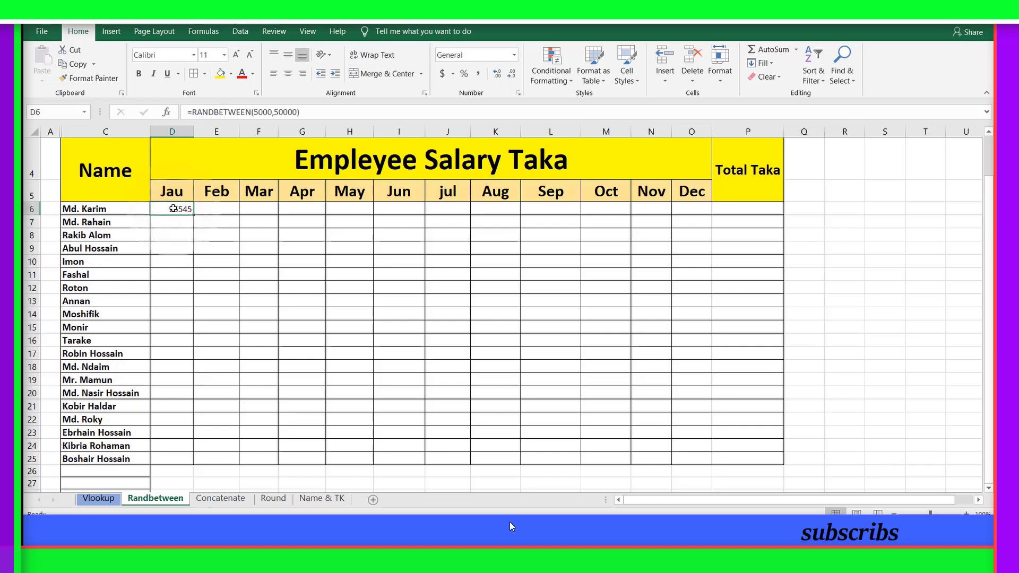
key("ctrl+c")
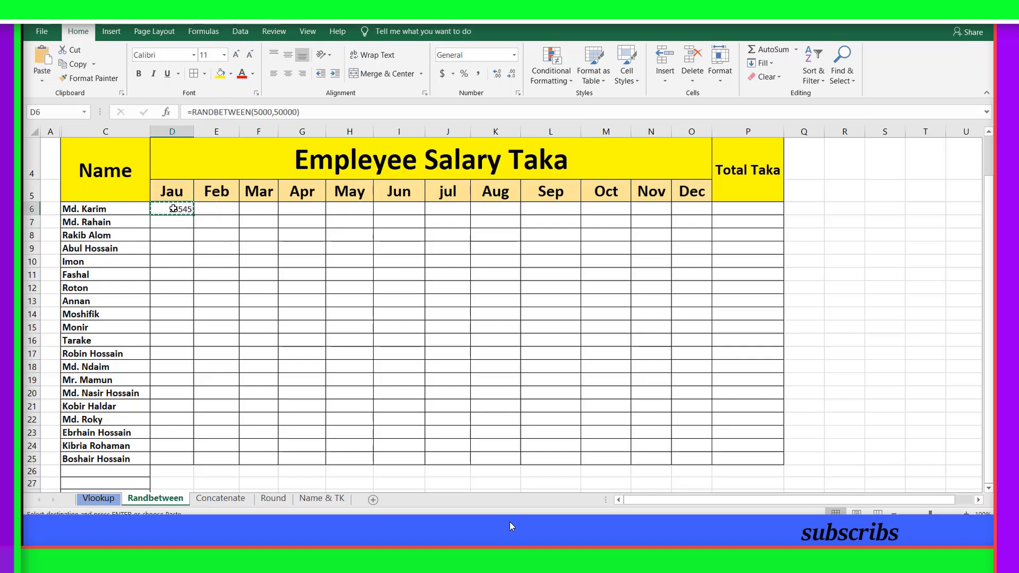
left_click_drag(173, 210, 704, 457)
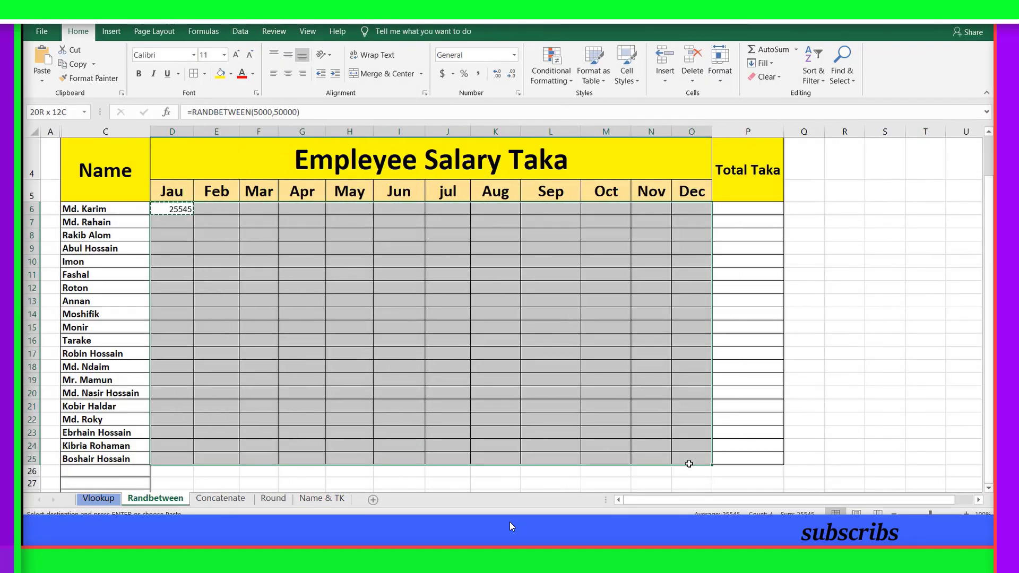
key("ctrl+v")
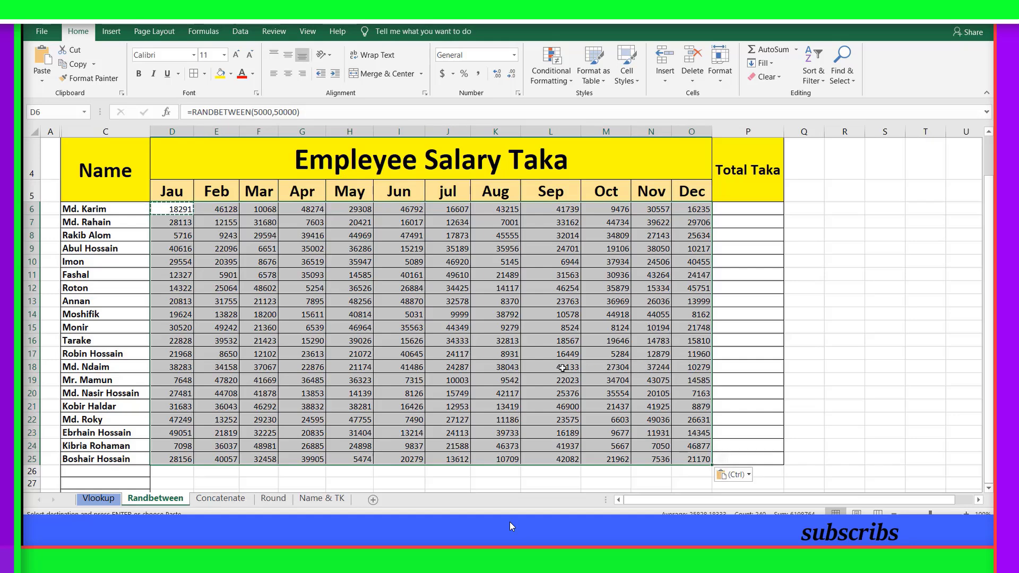
left_click(774, 348)
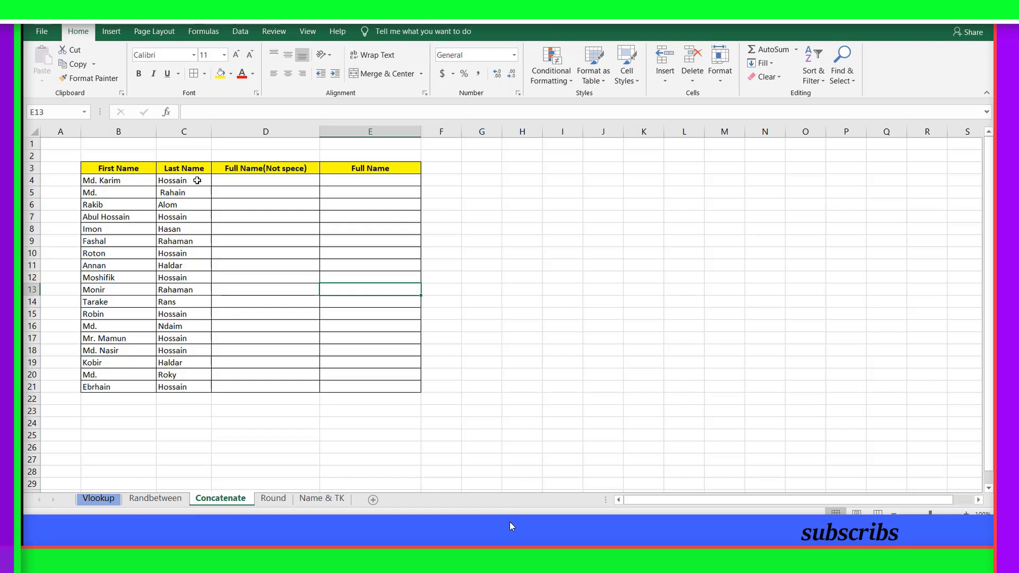
- Start a CONCATENATE formula in D4 of the Concatenate sheet, in the Full Name(Not spece) column
left_click(247, 183)
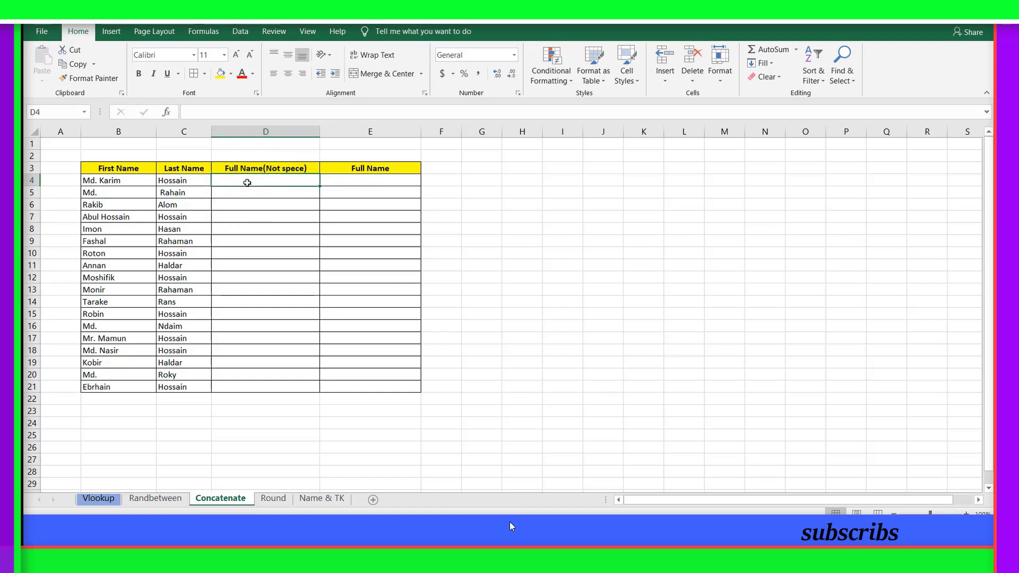
type("=c")
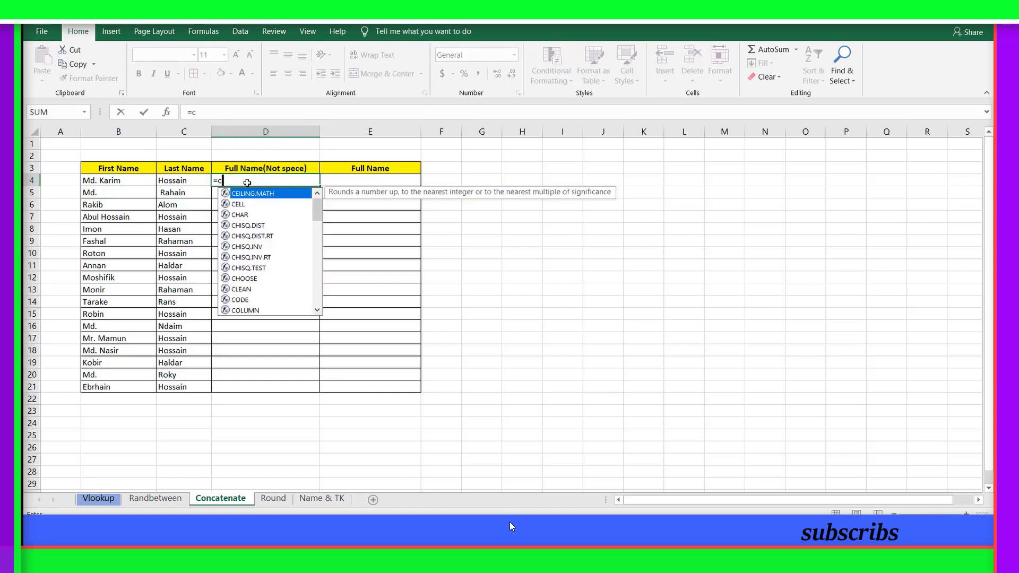
type("onca")
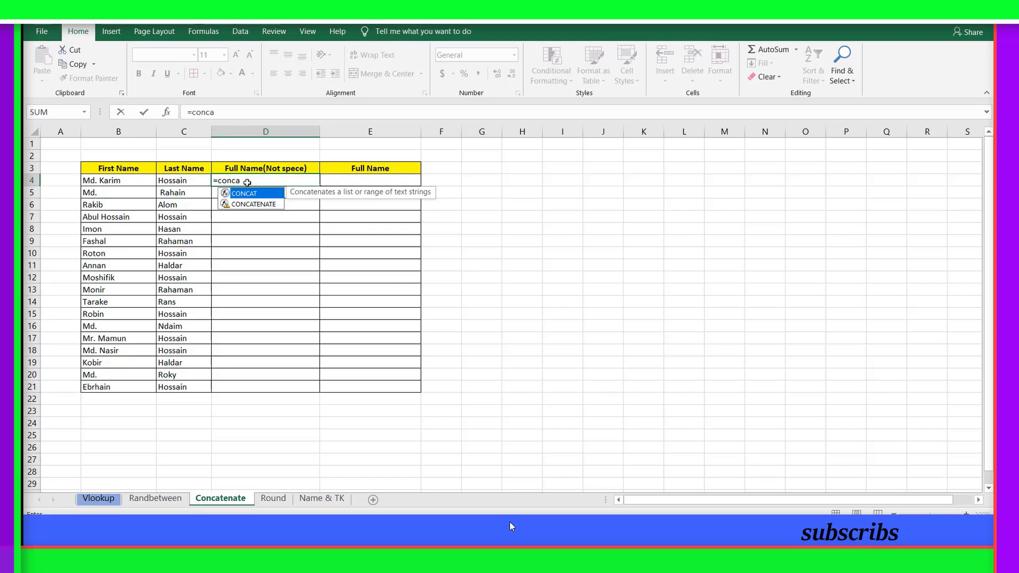
type("tenat")
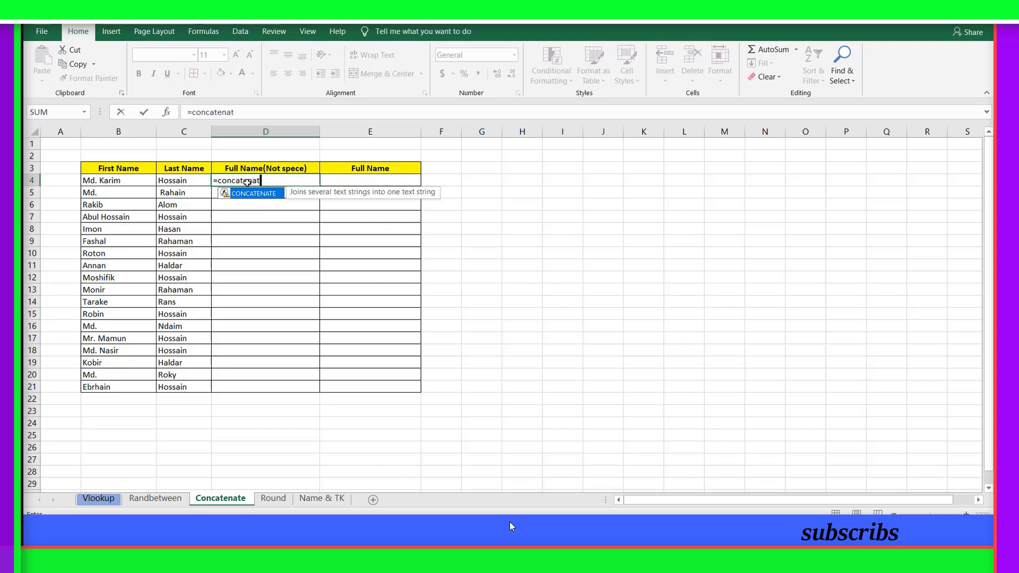